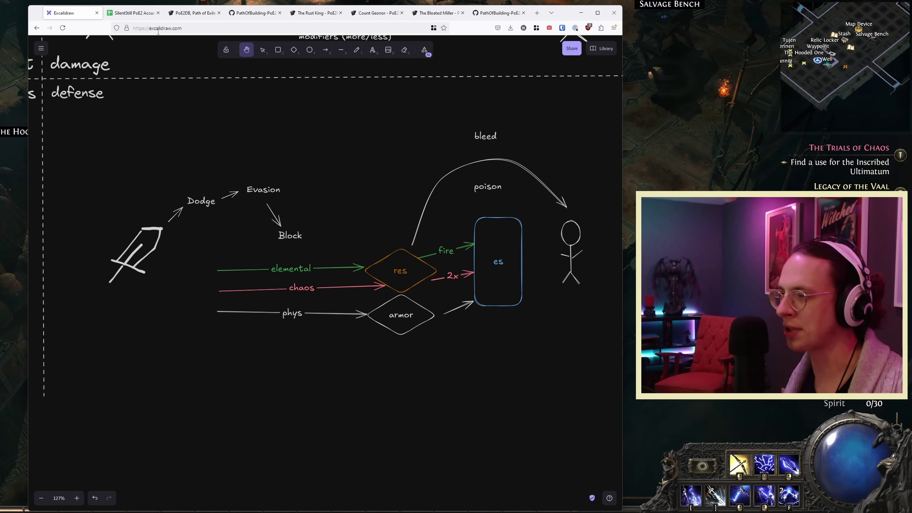
Switch to the SilentStill PoE2 Accuracy spreadsheet and check row 2's evasion, accuracy and PoE1 evade formula against the Rotted Rat page on PoE2DB.
{"action": "left_click", "coordinate": [133, 13]}
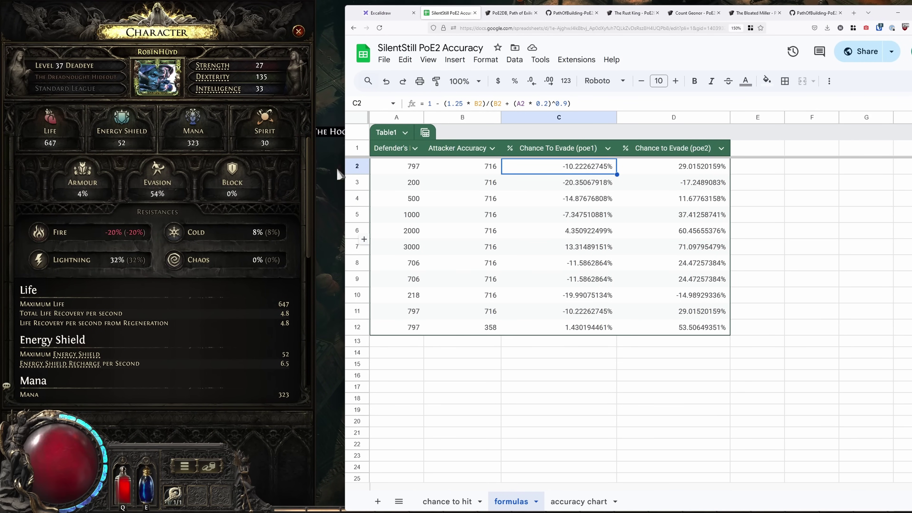
{"action": "left_click", "coordinate": [422, 167]}
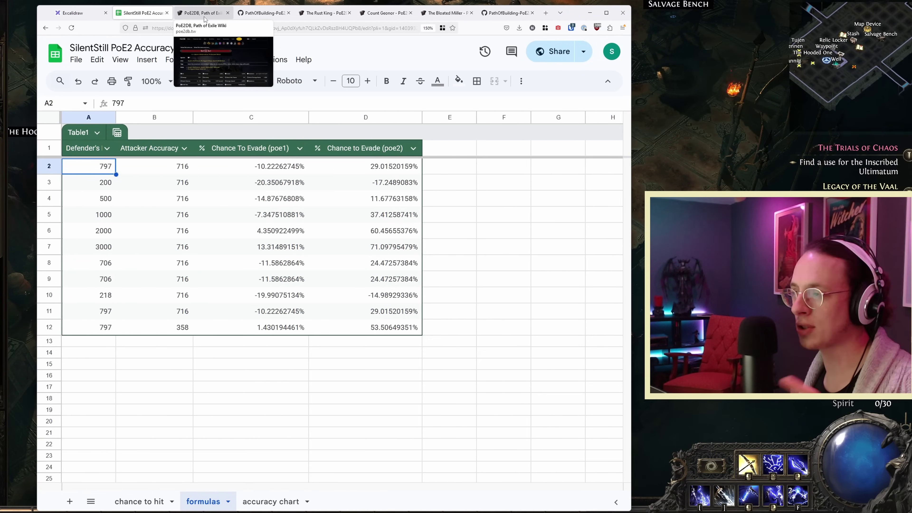
{"action": "left_click", "coordinate": [334, 13]}
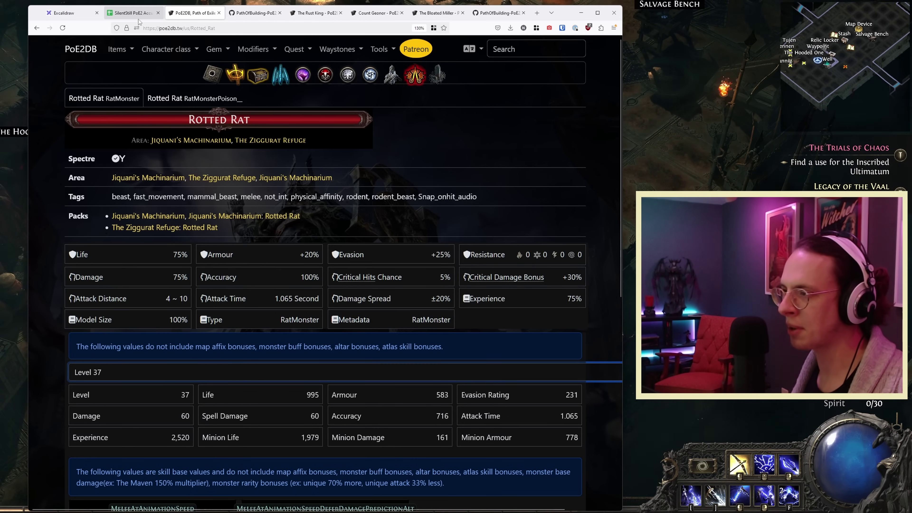
{"action": "left_click", "coordinate": [133, 13]}
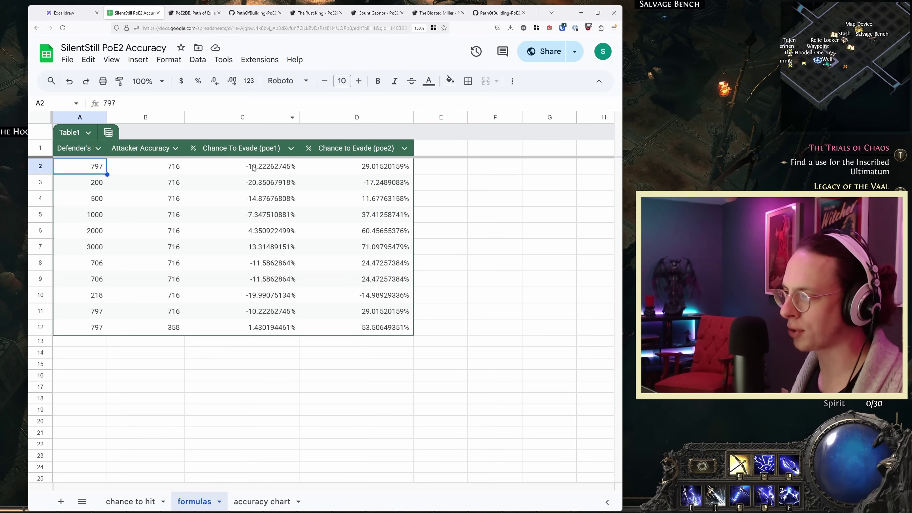
{"action": "left_click", "coordinate": [169, 172]}
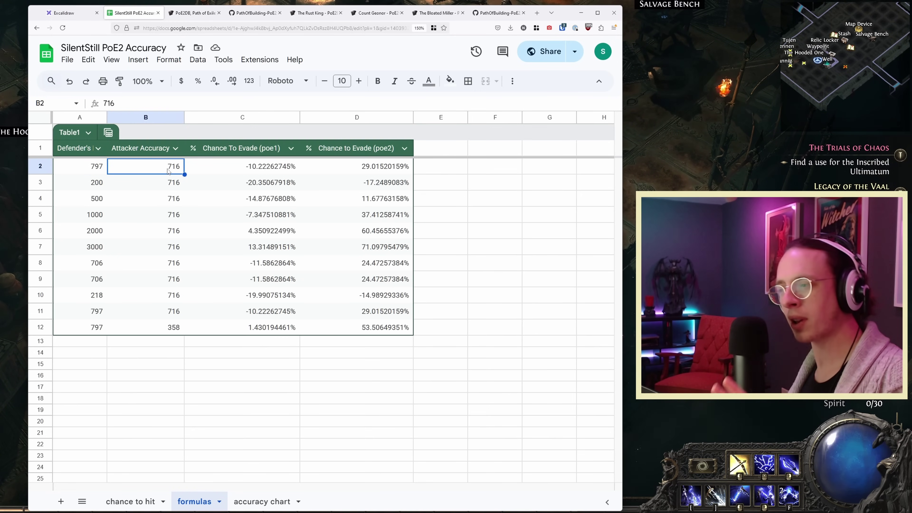
{"action": "left_click", "coordinate": [266, 170]}
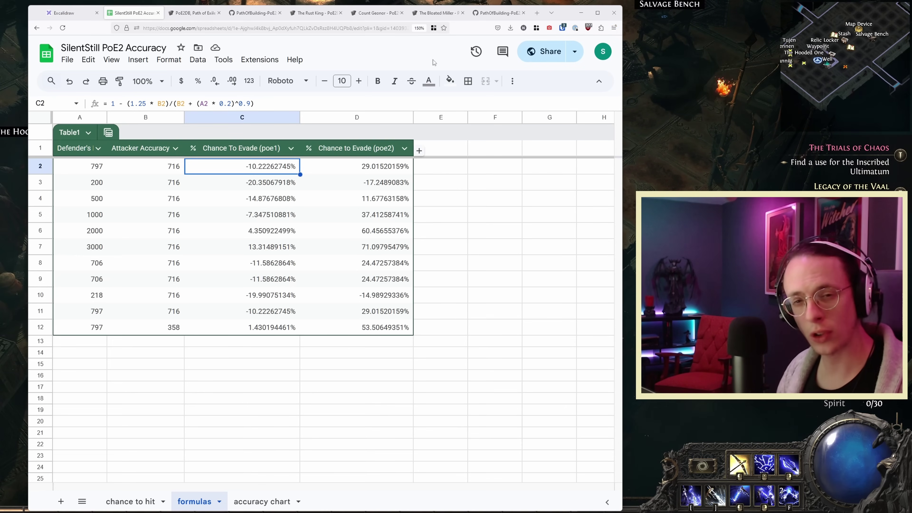
Switch to the PathOfBuilding-PoE2 repository on GitHub and highlight the rawChance formula of calcs.hitChance in src/Modules/CalcDefence.lua.
{"action": "left_click", "coordinate": [502, 15]}
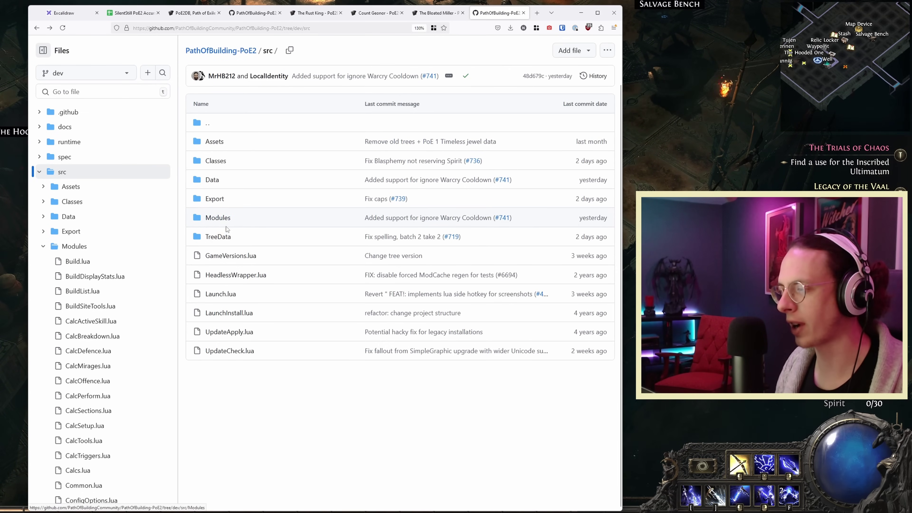
{"action": "left_click", "coordinate": [226, 219]}
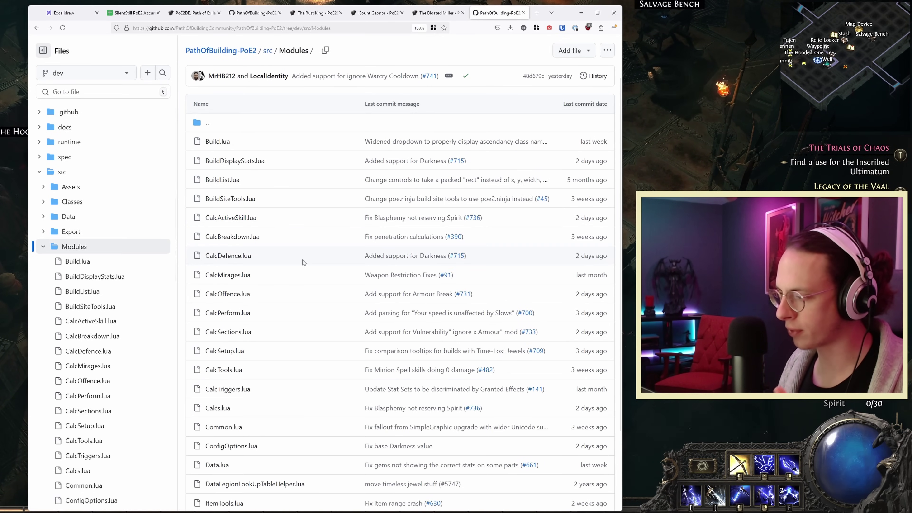
{"action": "left_click", "coordinate": [249, 256]}
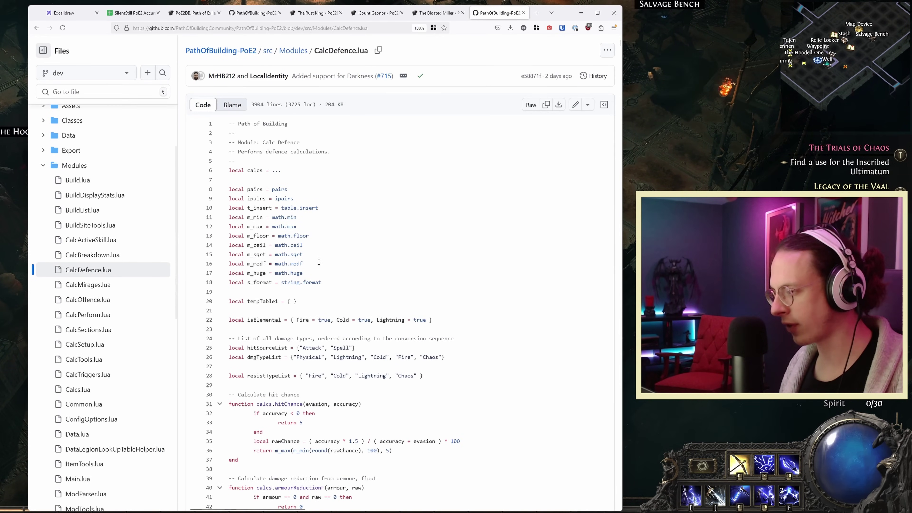
{"action": "scroll", "coordinate": [318, 258], "scroll_direction": "down", "scroll_amount": 5}
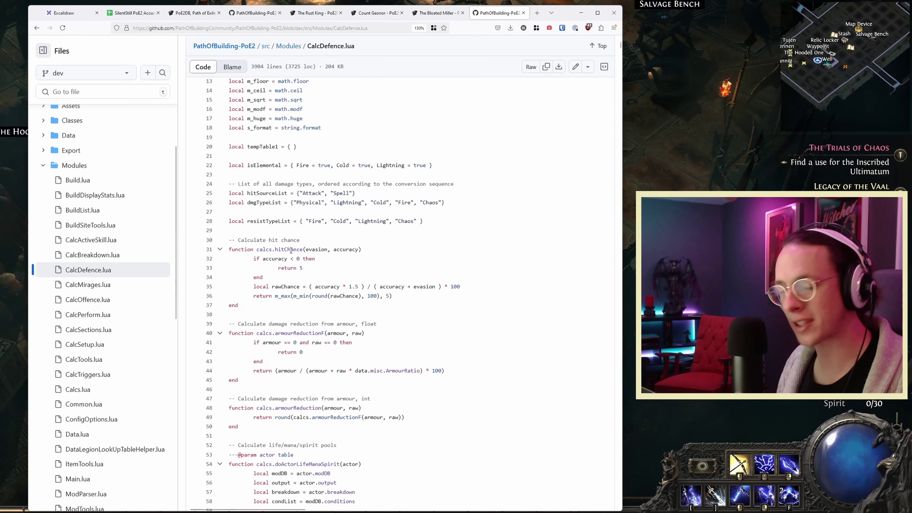
{"action": "left_click_drag", "start_coordinate": [460, 287], "coordinate": [311, 288]}
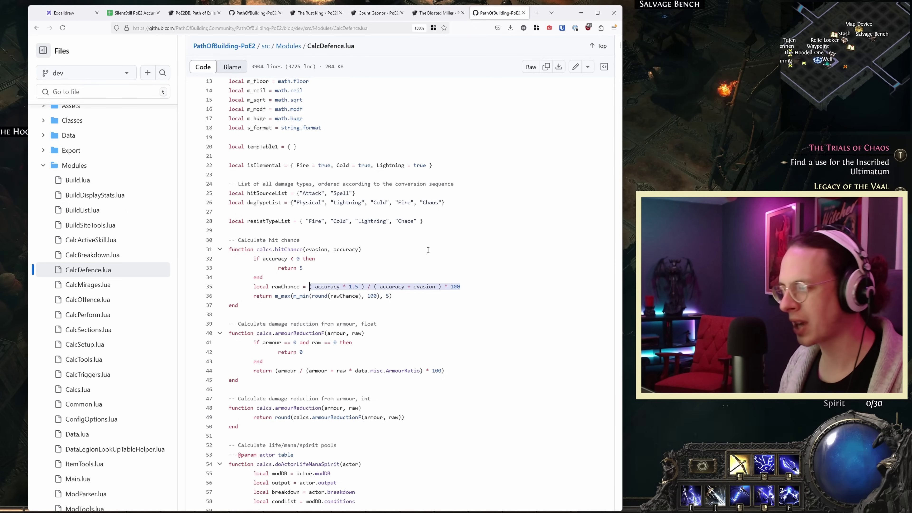
View the blame history of CalcDefence.lua and open the commit that updated the hit chance formula on line 35.
{"action": "left_click", "coordinate": [238, 71]}
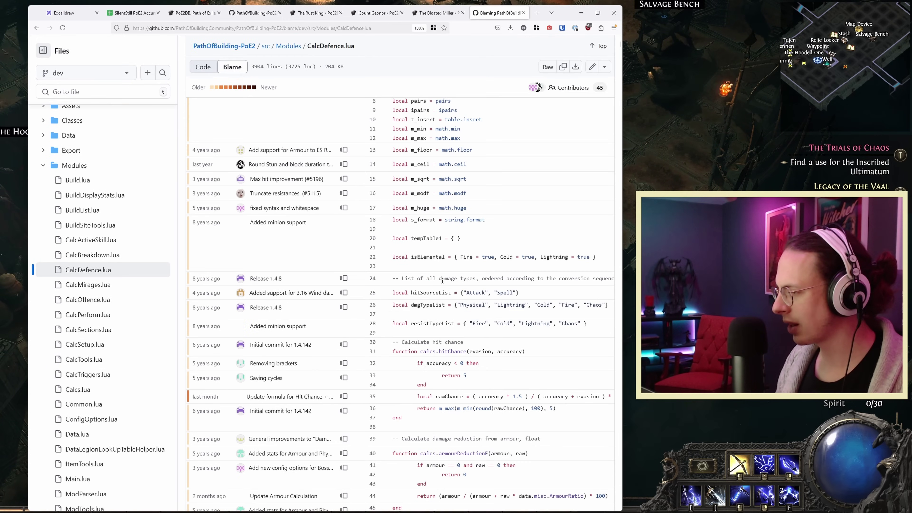
{"action": "scroll", "coordinate": [487, 269], "scroll_direction": "down", "scroll_amount": 5}
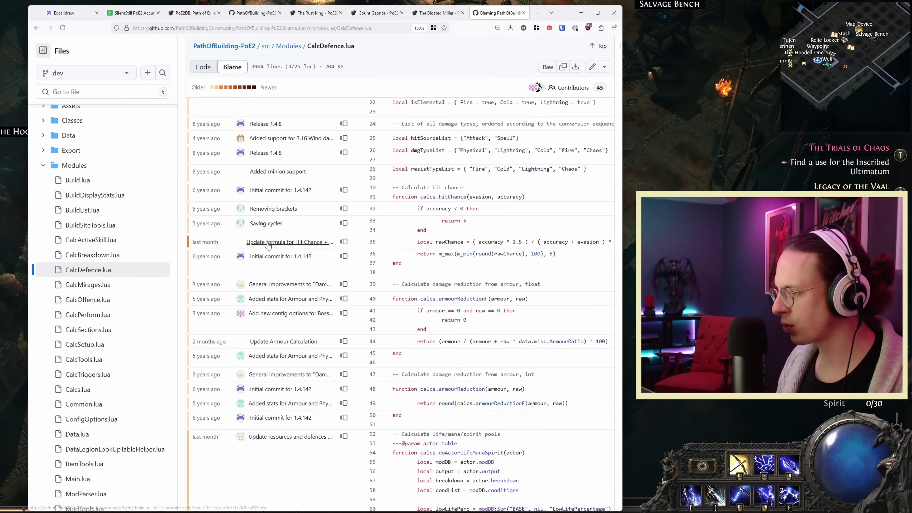
{"action": "left_click", "coordinate": [298, 243]}
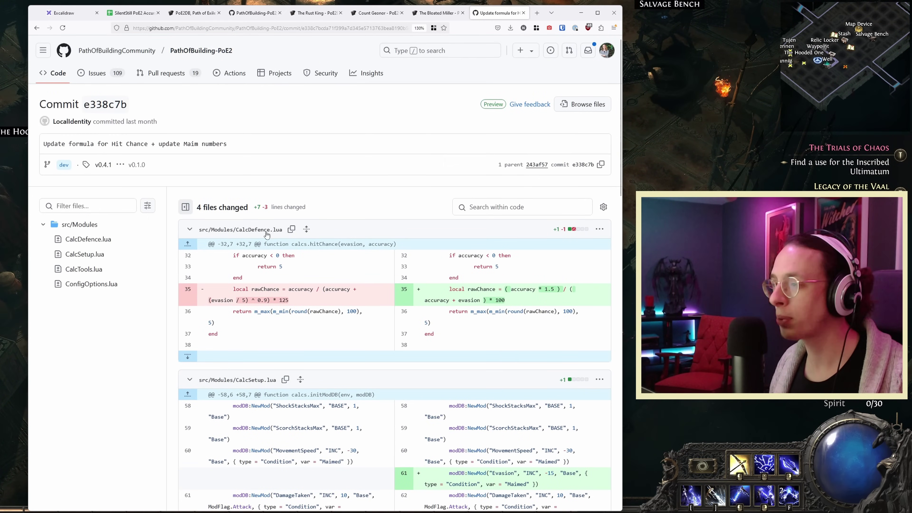
Return to the accuracy spreadsheet and inspect the PoE2 chance-to-evade formula in cell D2.
{"action": "left_click", "coordinate": [133, 13]}
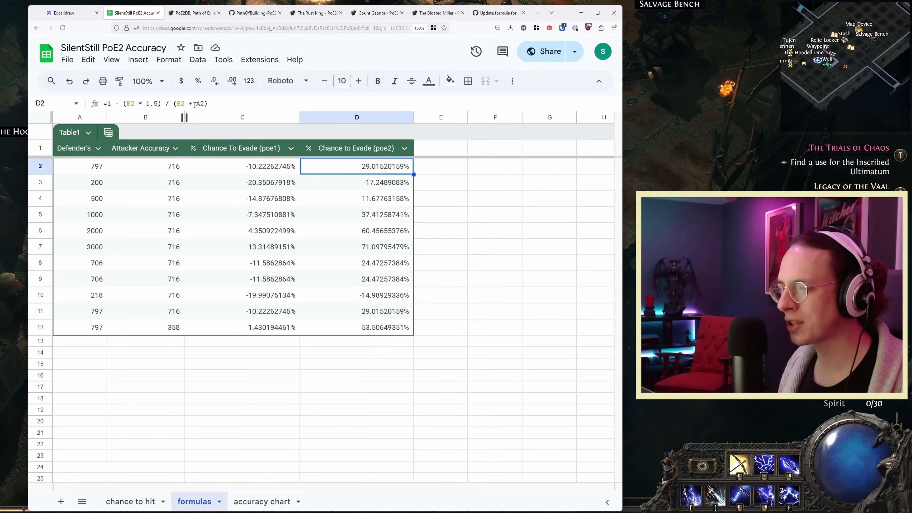
{"action": "double_click", "coordinate": [326, 163]}
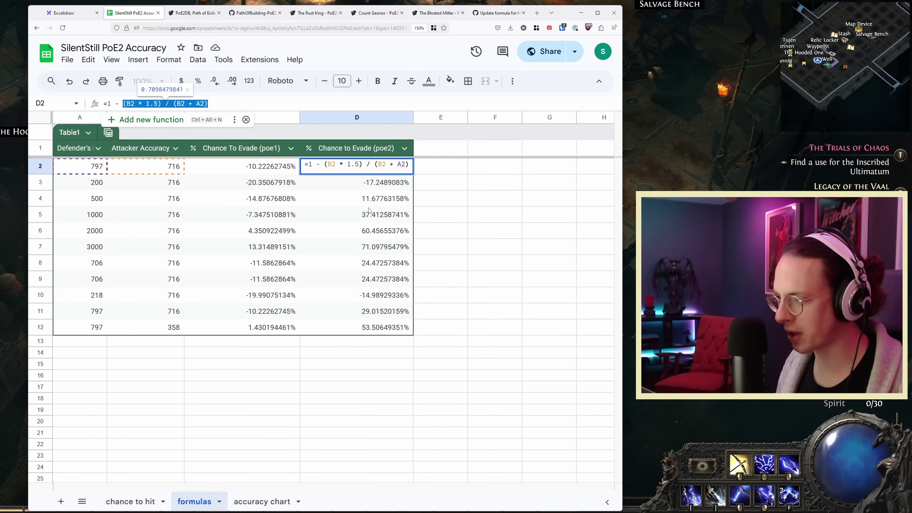
{"action": "left_click", "coordinate": [375, 214]}
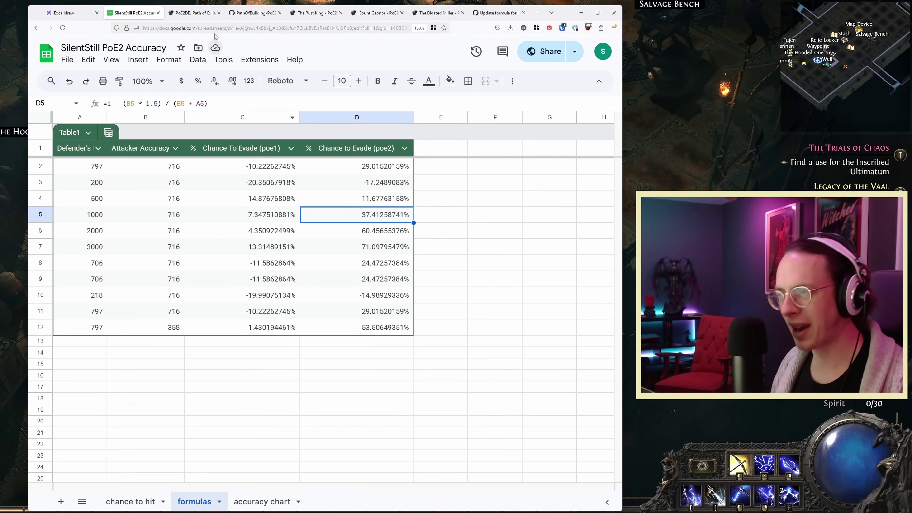
Compare the level 37 accuracy of Rotted Rat and Count Geonor on their PoE2DB pages.
{"action": "left_click", "coordinate": [190, 12]}
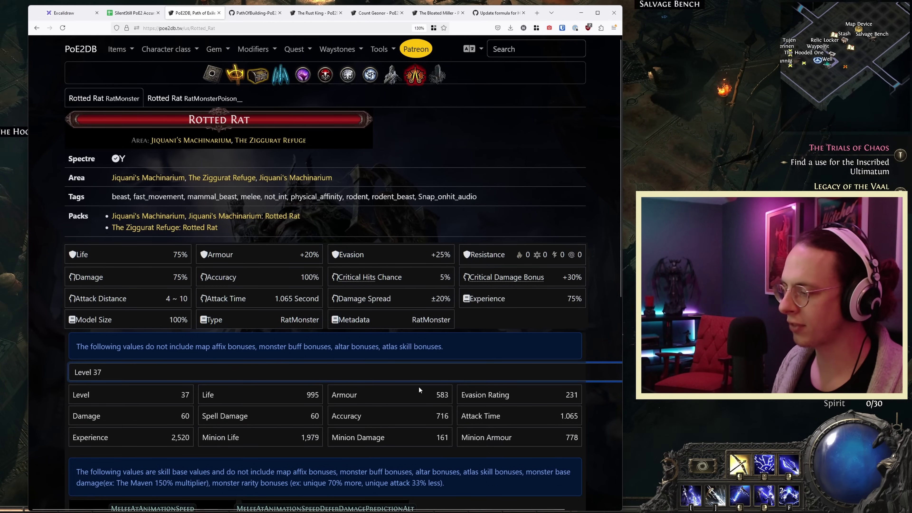
{"action": "mouse_move", "coordinate": [441, 417]}
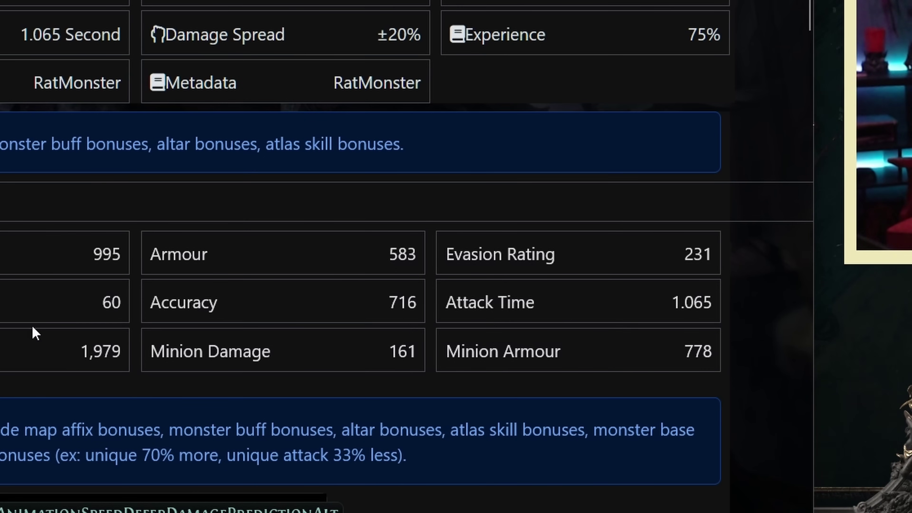
{"action": "mouse_move", "coordinate": [402, 302]}
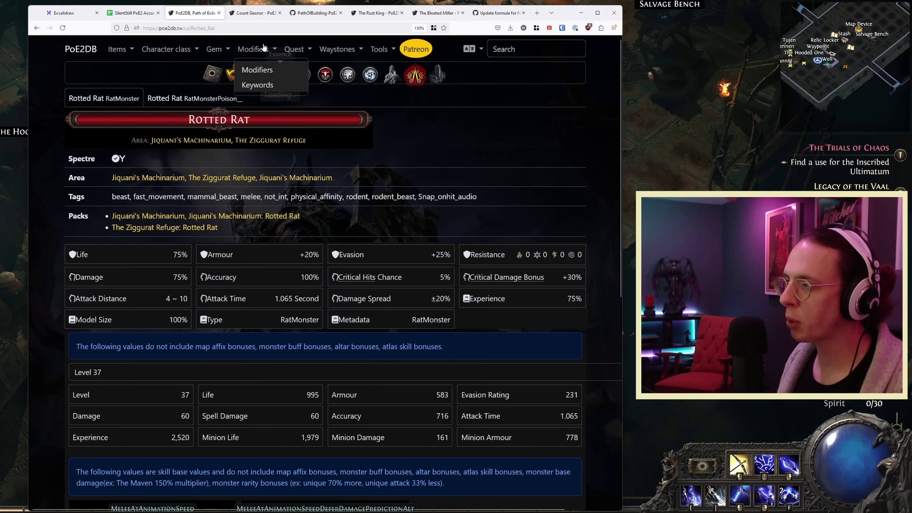
{"action": "left_click", "coordinate": [255, 15]}
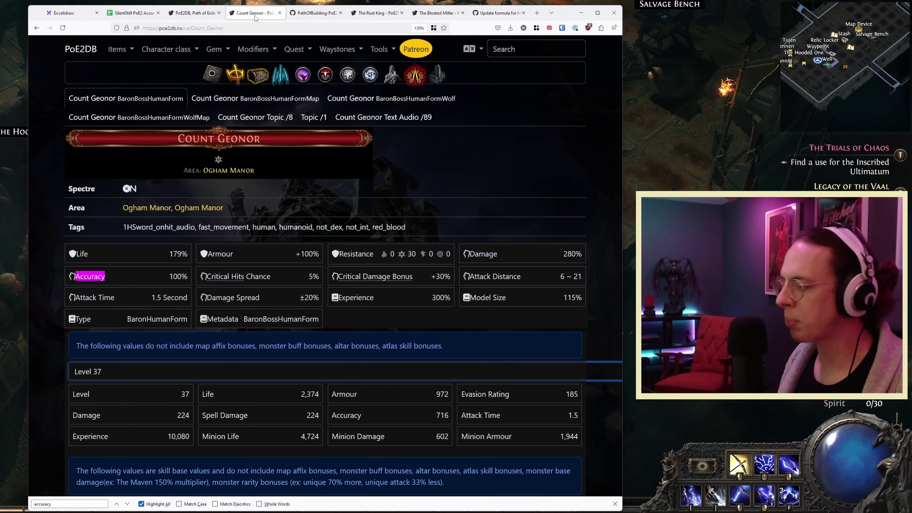
{"action": "mouse_move", "coordinate": [445, 416]}
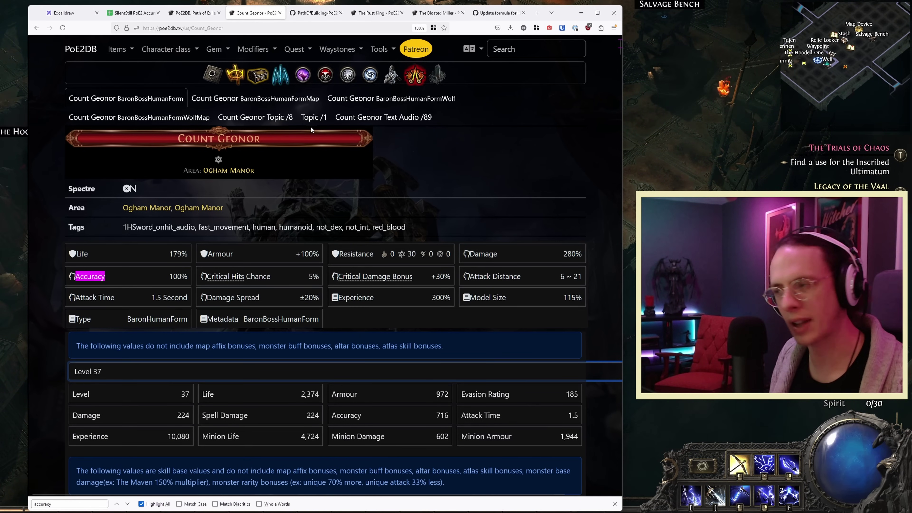
Check the accuracy and PoE2 evade chance in row 12 of the spreadsheet against the Evasion details in the game's character panel.
{"action": "left_click", "coordinate": [136, 17]}
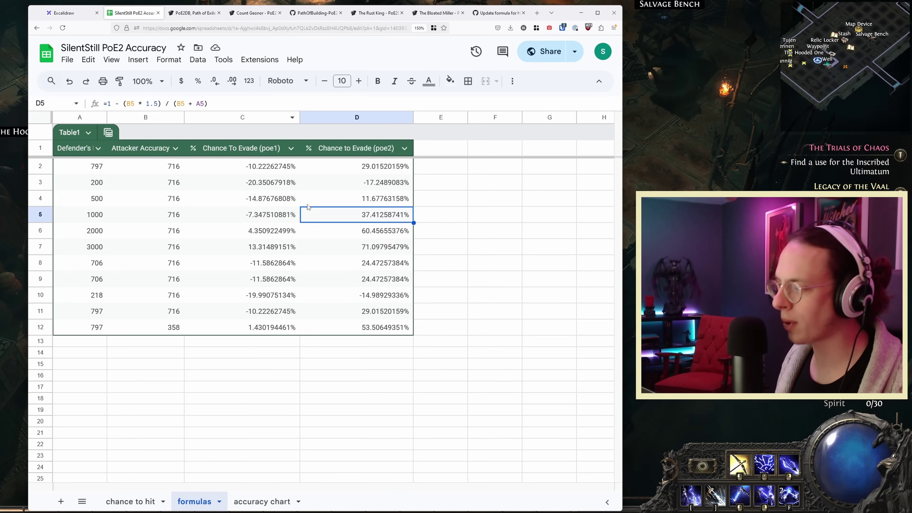
{"action": "left_click", "coordinate": [174, 327]}
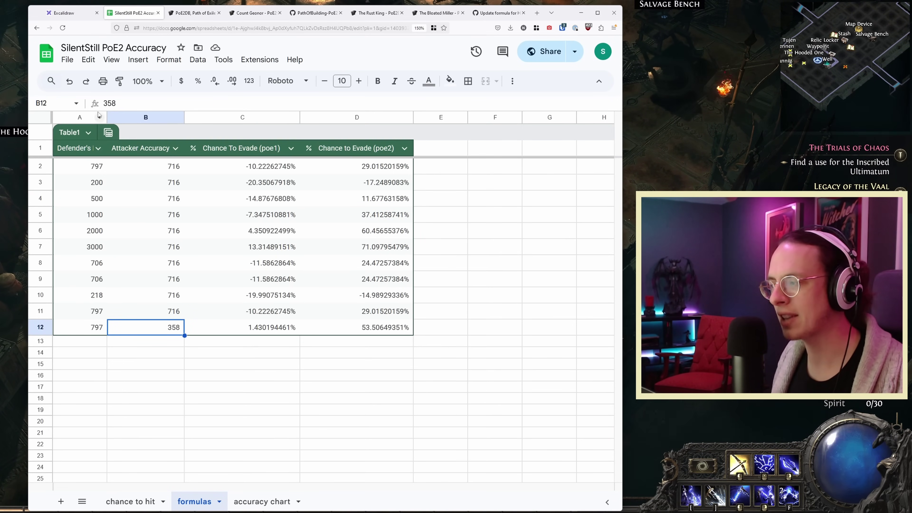
{"action": "left_click", "coordinate": [384, 328]}
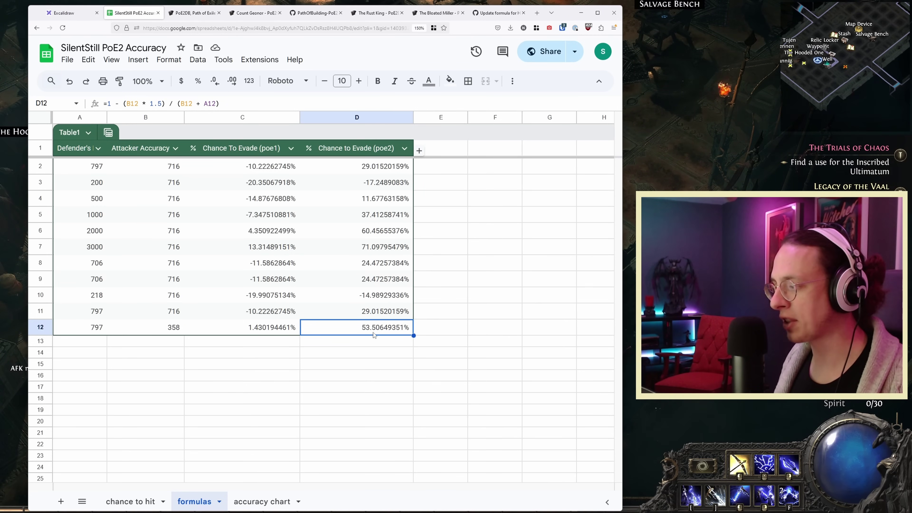
{"action": "key", "text": "c"}
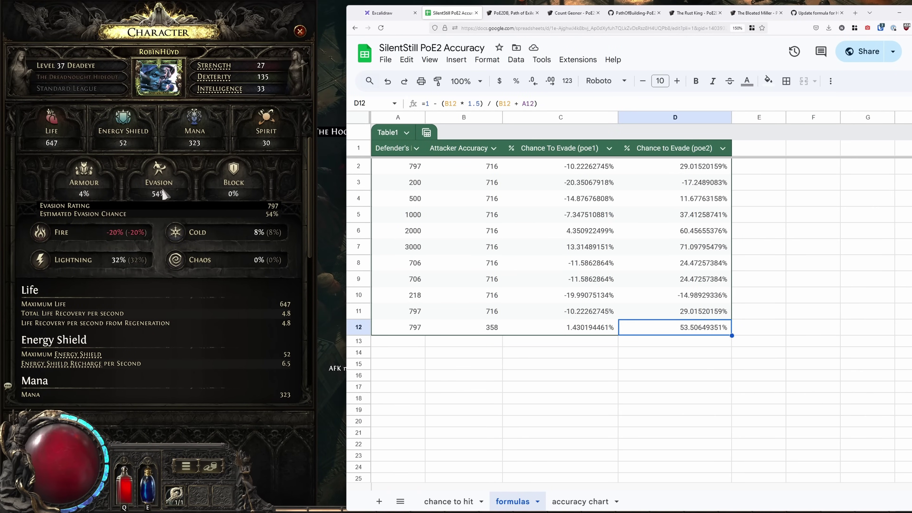
{"action": "key", "text": "c"}
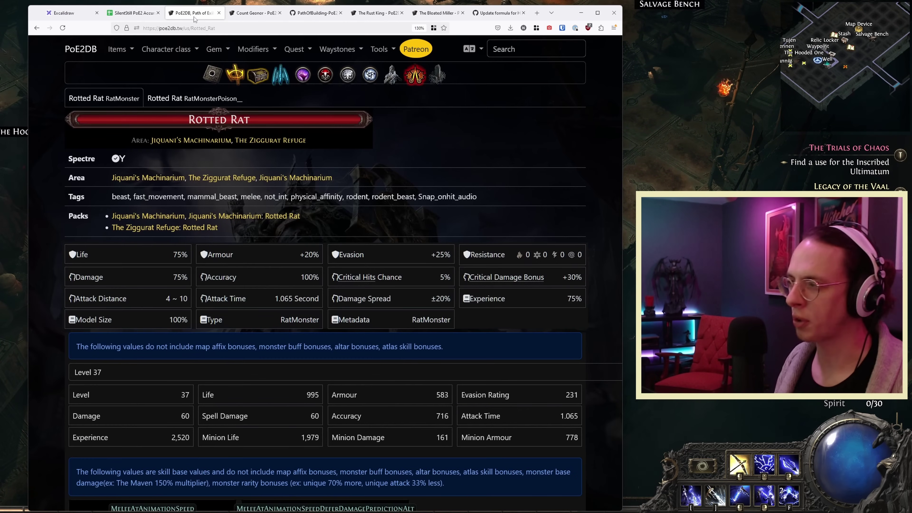
Review the accuracy on the Rotted Rat page, and examine how The Rust King's level 37 accuracy is calculated on PoE2DB.
{"action": "left_click", "coordinate": [194, 13]}
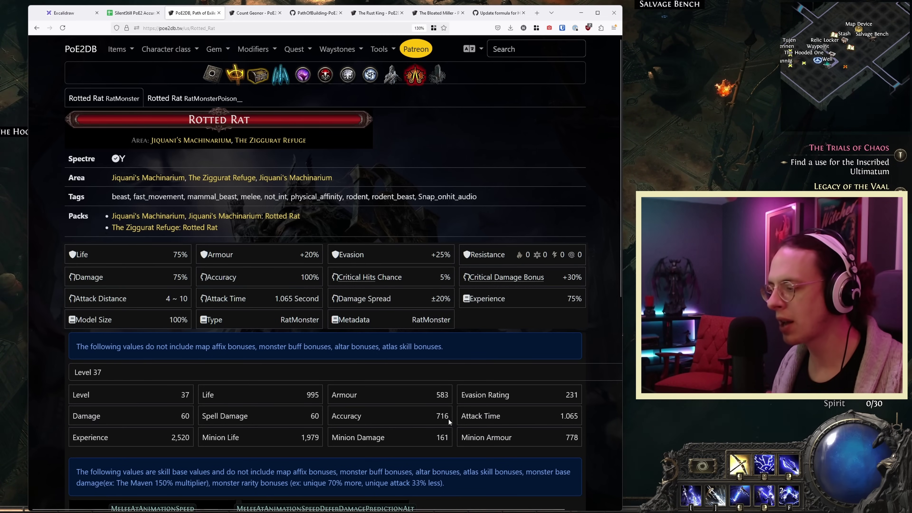
{"action": "left_click", "coordinate": [377, 13]}
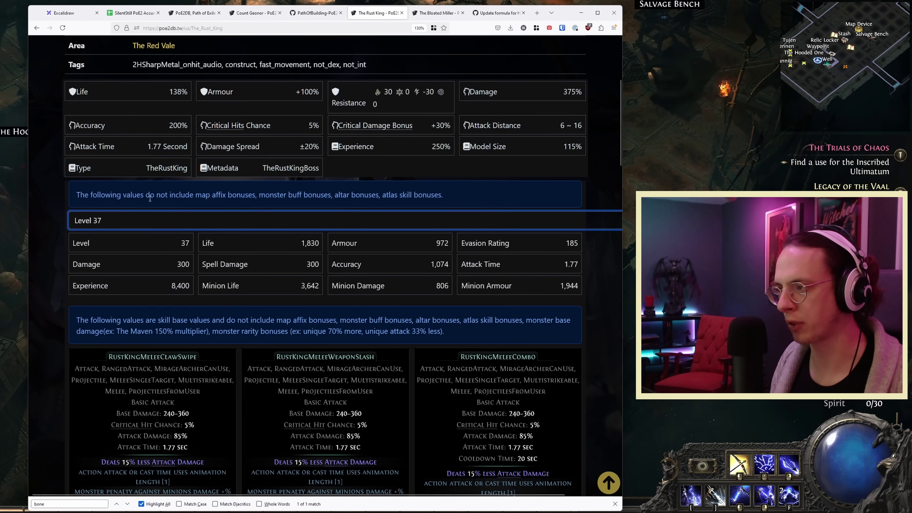
{"action": "scroll", "coordinate": [151, 199], "scroll_direction": "up", "scroll_amount": 8}
{"action": "scroll", "coordinate": [308, 234], "scroll_direction": "down", "scroll_amount": 7}
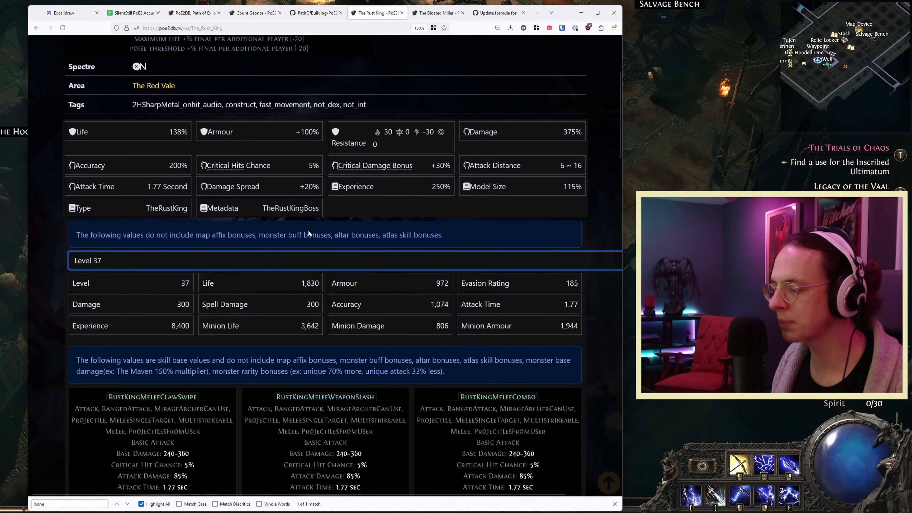
{"action": "scroll", "coordinate": [308, 233], "scroll_direction": "down", "scroll_amount": 1}
{"action": "mouse_move", "coordinate": [441, 264]}
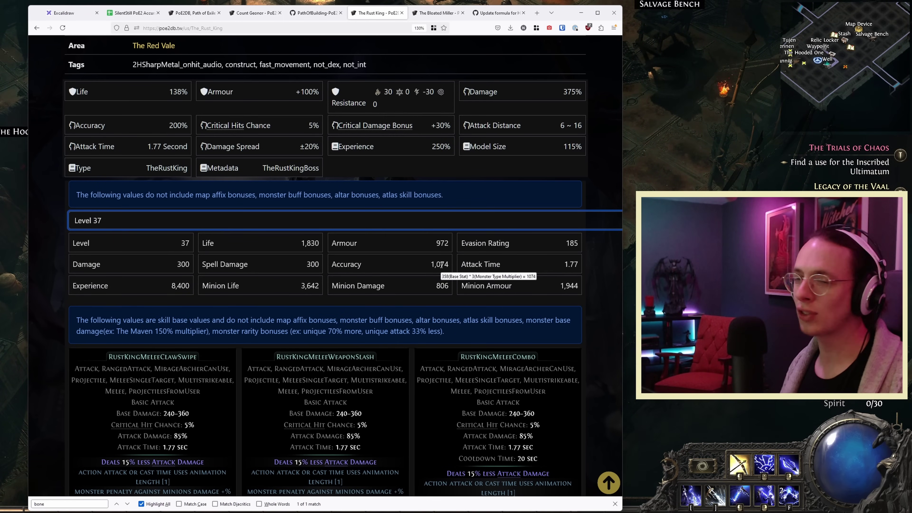
Examine the chance to hit sheet of the accuracy spreadsheet across attacker levels and defender evasion values.
{"action": "left_click", "coordinate": [133, 13]}
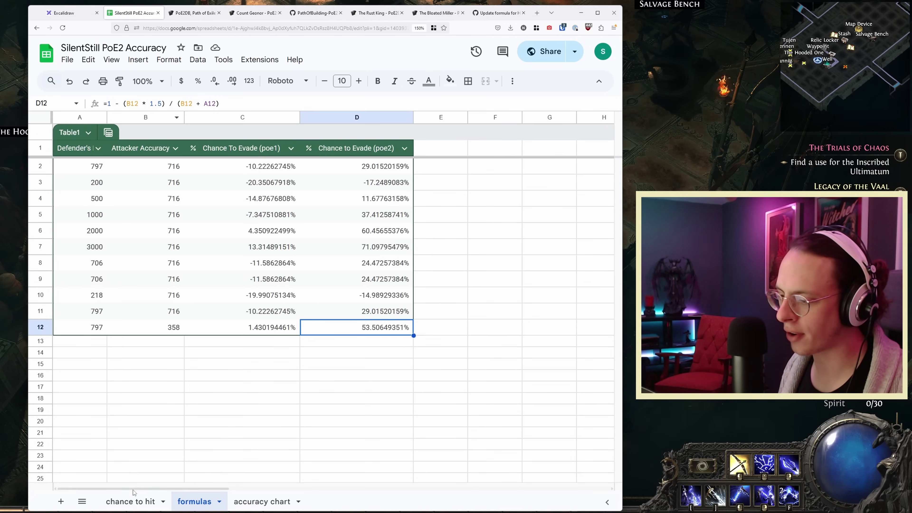
{"action": "left_click", "coordinate": [131, 501]}
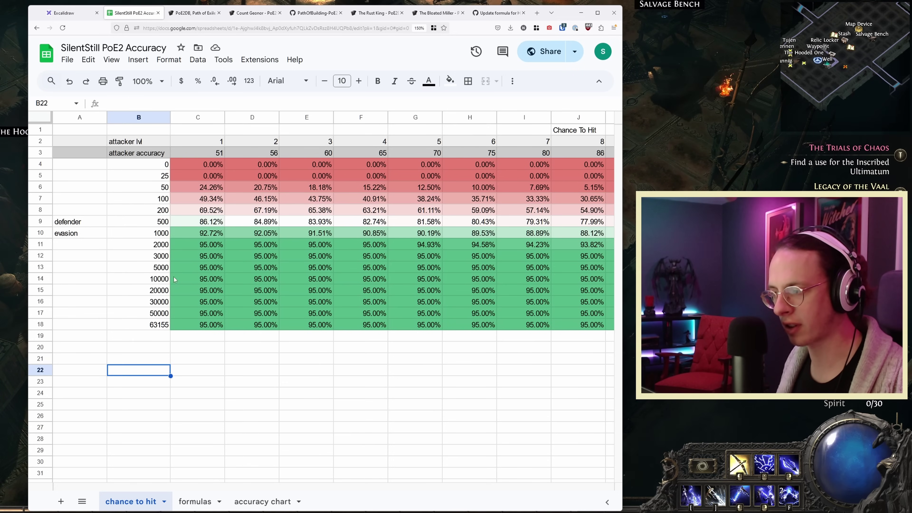
{"action": "scroll", "coordinate": [315, 224], "scroll_direction": "right", "scroll_amount": 7}
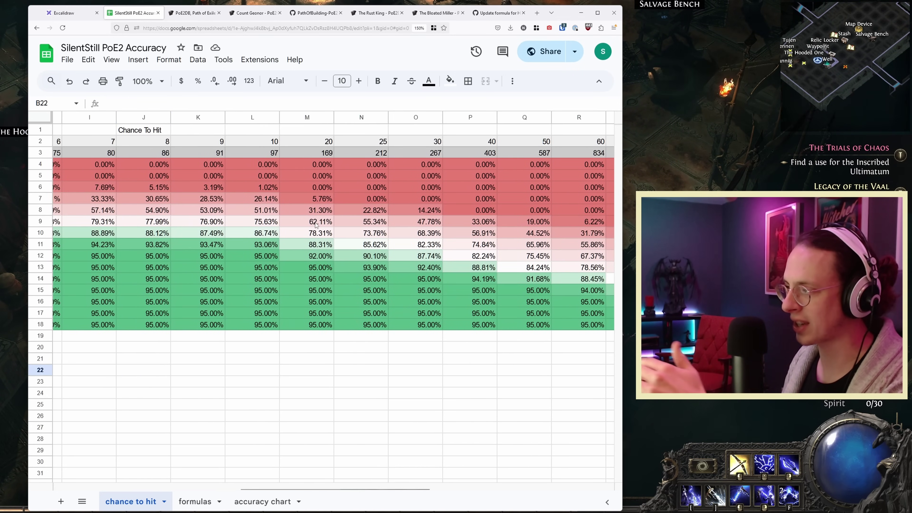
{"action": "scroll", "coordinate": [248, 224], "scroll_direction": "left", "scroll_amount": 7}
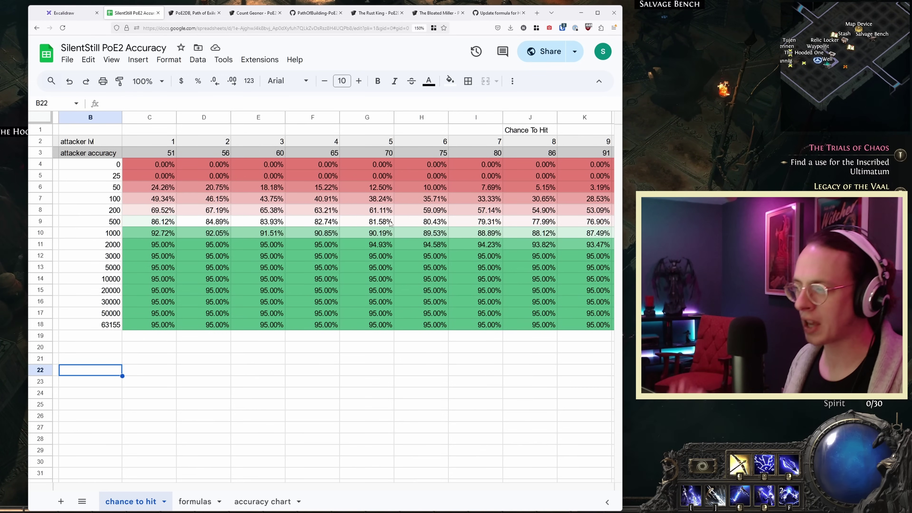
Change the chance to hit sheet's heading in J1 to "Chance To Evade".
{"action": "key", "text": "ctrl+Home"}
{"action": "double_click", "coordinate": [537, 130]}
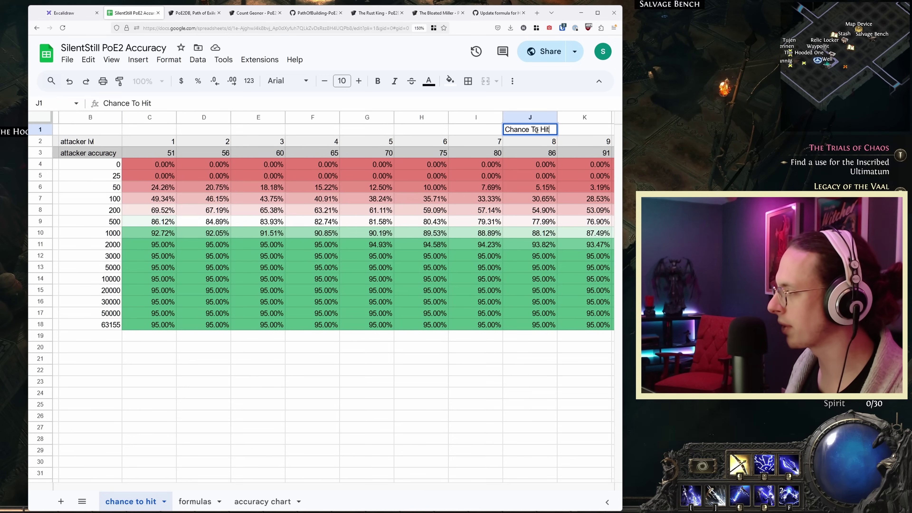
{"action": "key", "text": "BackSpace"}
{"action": "key", "text": "BackSpace"}
{"action": "key", "text": "BackSpace"}
{"action": "type", "text": "Eva"}
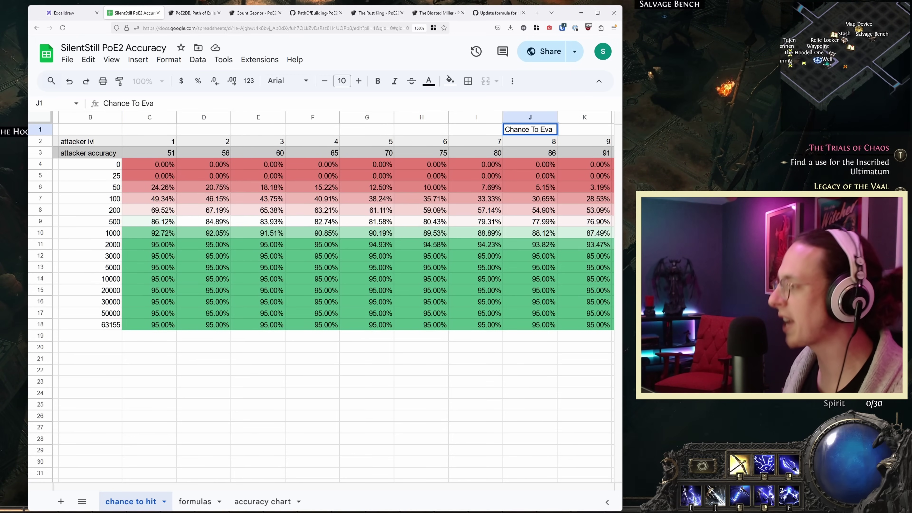
{"action": "type", "text": "de"}
{"action": "left_click", "coordinate": [421, 347]}
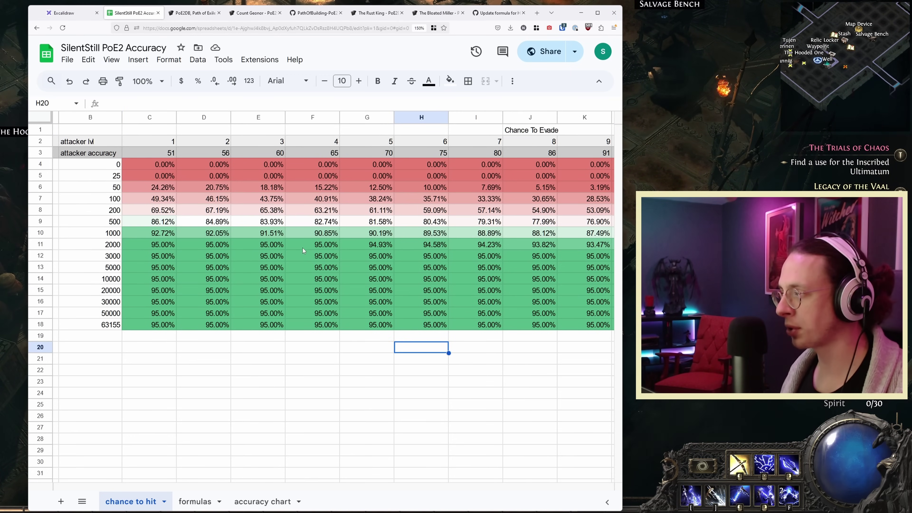
Switch to the Excalidraw defense diagram and place a "30%" text label in the empty area above Evasion.
{"action": "left_click", "coordinate": [68, 13]}
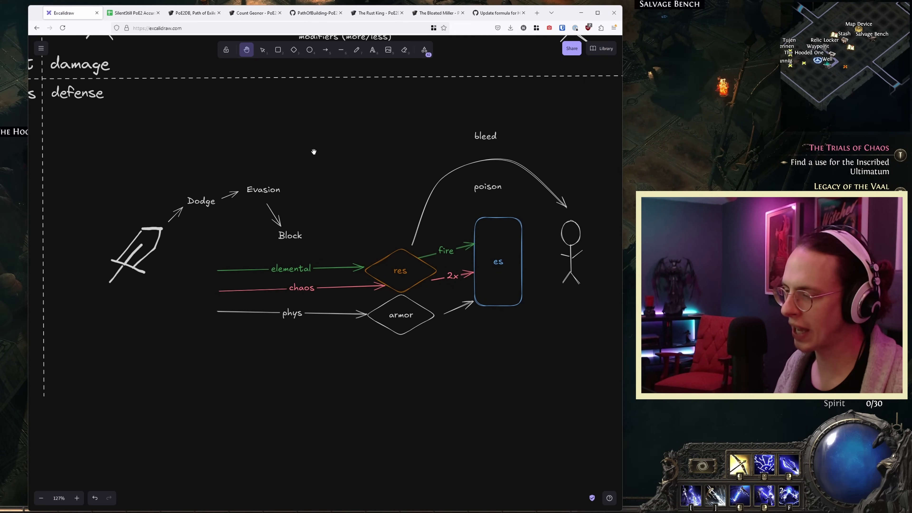
{"action": "left_click", "coordinate": [129, 14]}
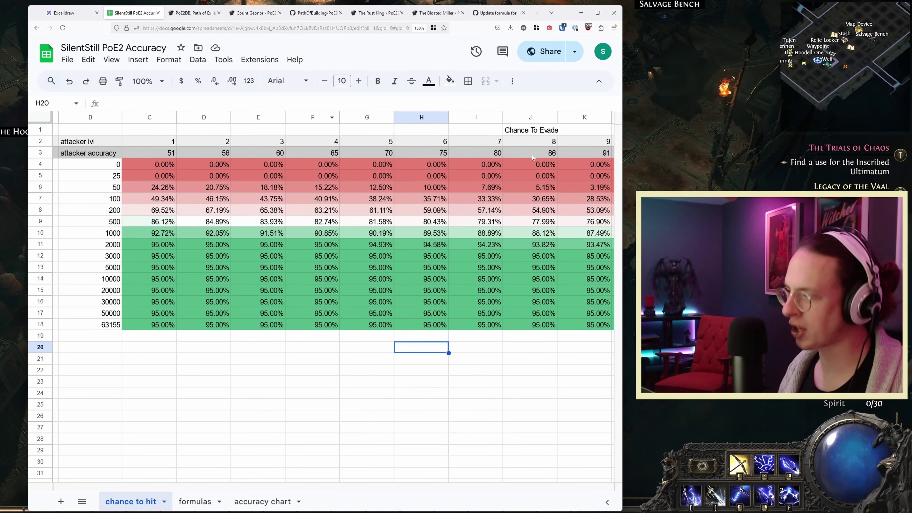
{"action": "key", "text": "ctrl+shift+Tab"}
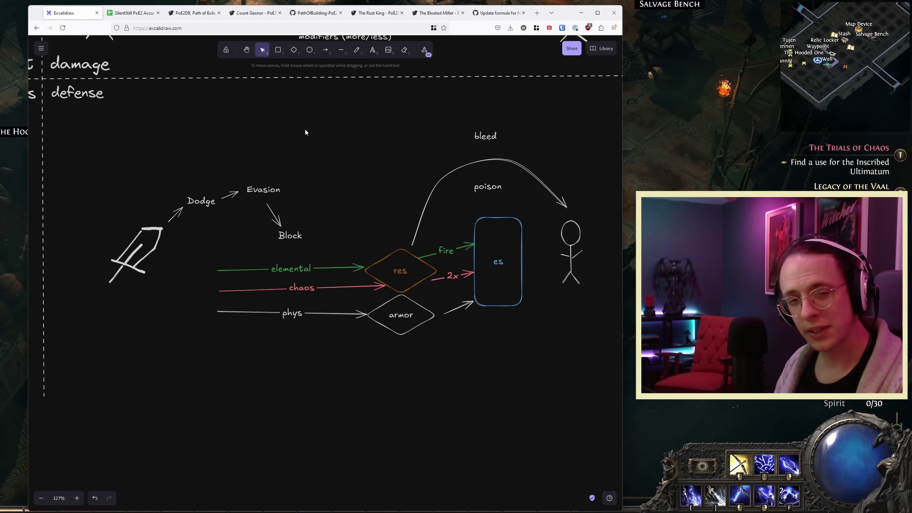
{"action": "double_click", "coordinate": [302, 127]}
{"action": "type", "text": "30%"}
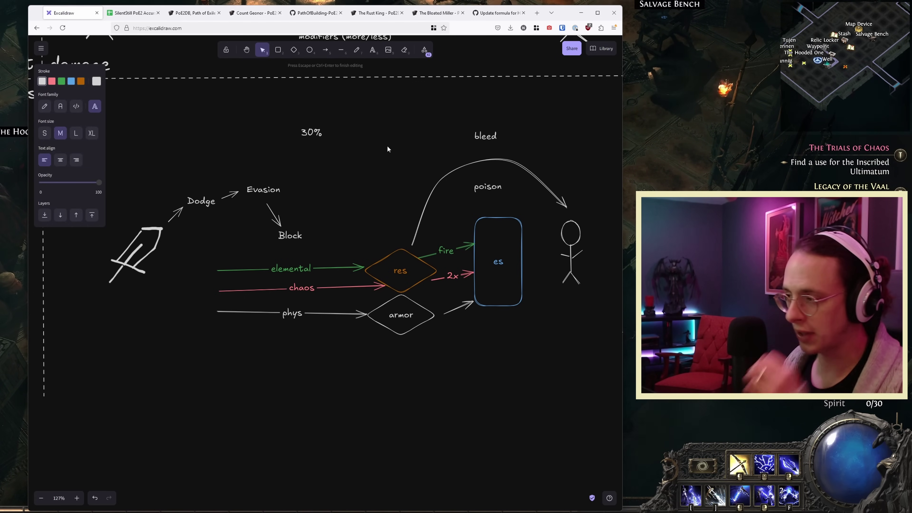
{"action": "left_click", "coordinate": [388, 148]}
{"action": "left_click", "coordinate": [301, 132]}
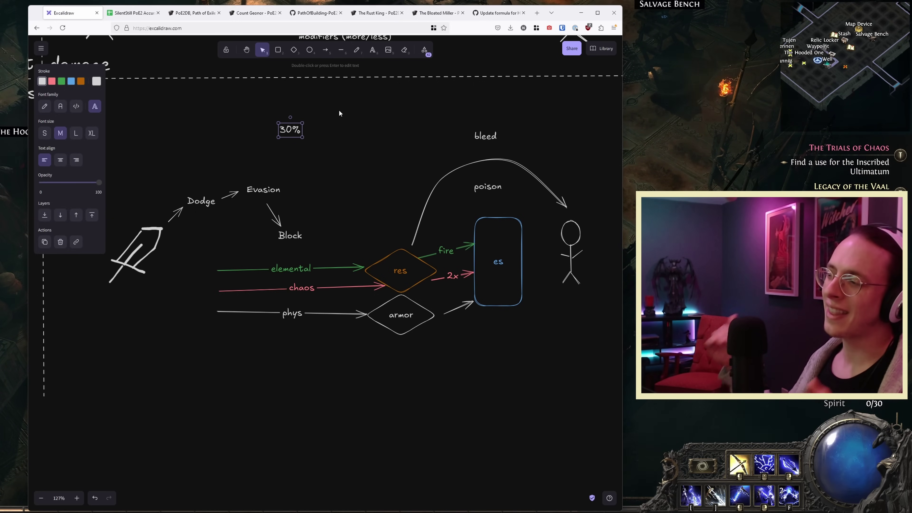
Add the number 60 above and to the right of the 30% label, and 90 beneath it, level with the 30%.
{"action": "double_click", "coordinate": [327, 105]}
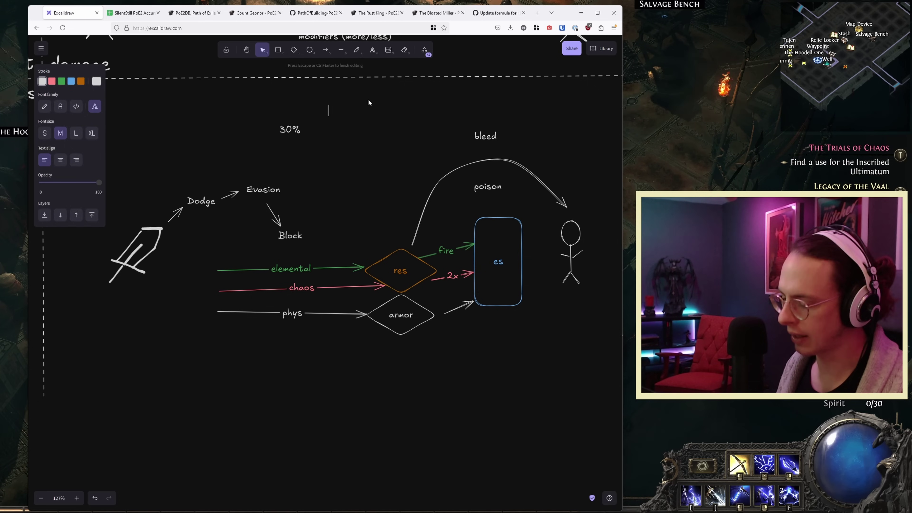
{"action": "type", "text": "60"}
{"action": "left_click", "coordinate": [336, 124]}
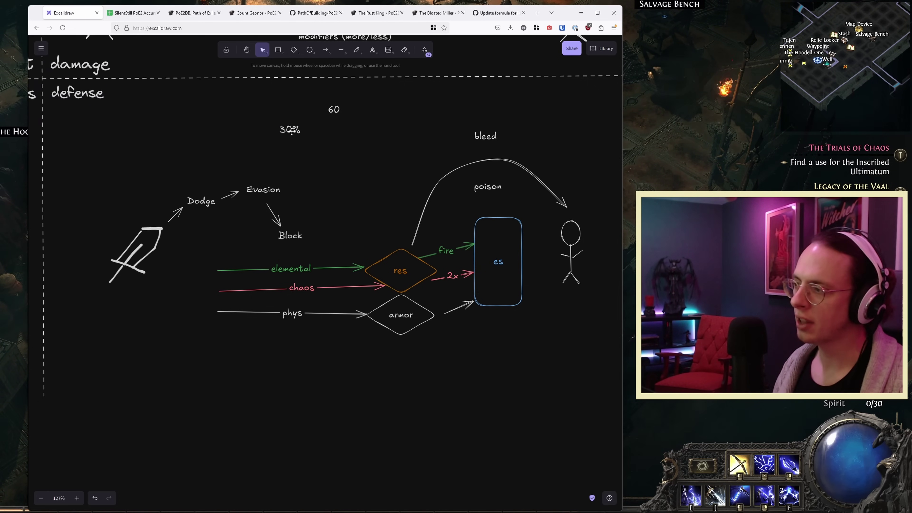
{"action": "left_click", "coordinate": [335, 110]}
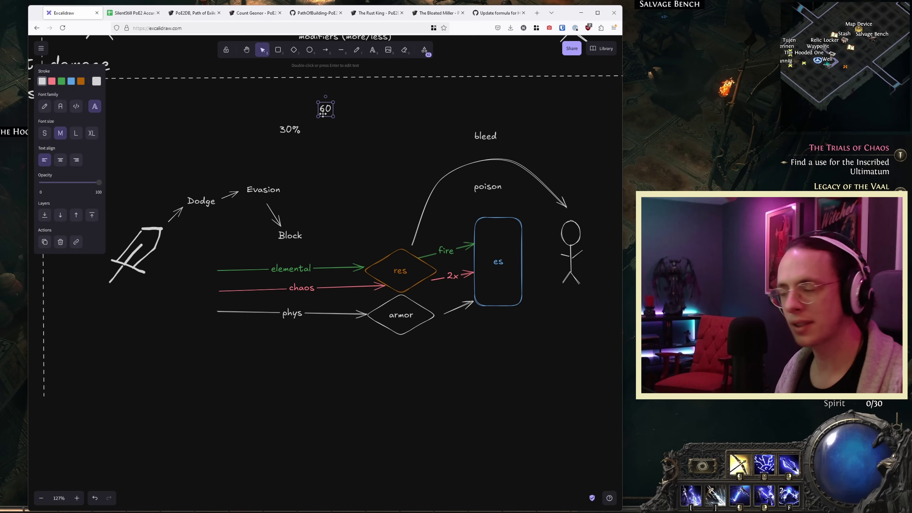
{"action": "double_click", "coordinate": [320, 129]}
{"action": "type", "text": "90"}
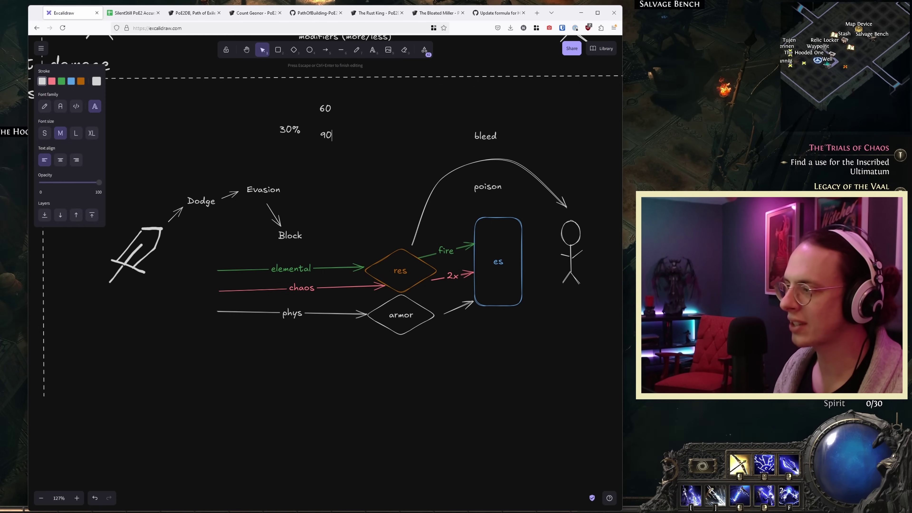
{"action": "left_click", "coordinate": [384, 126]}
{"action": "left_click_drag", "start_coordinate": [326, 135], "coordinate": [328, 129]}
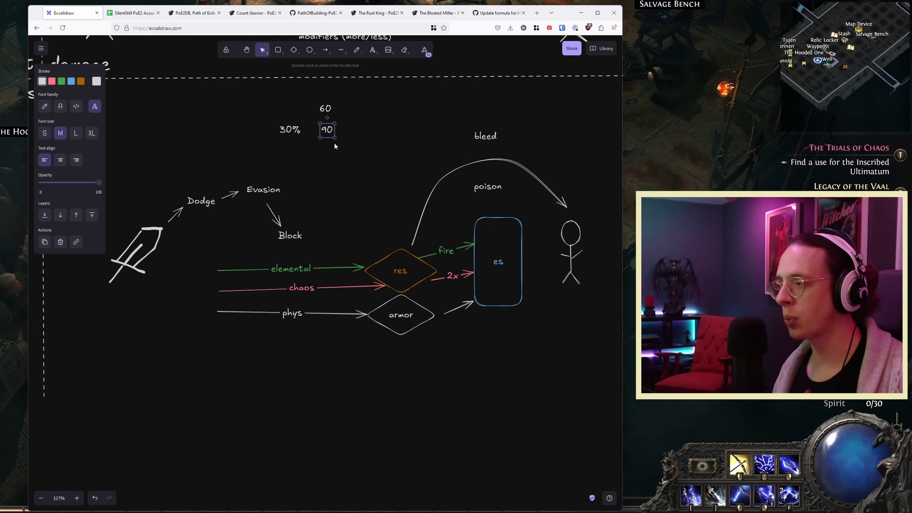
Label the 90 entry with the text "miss" to its right.
{"action": "double_click", "coordinate": [350, 127]}
{"action": "type", "text": "mi"}
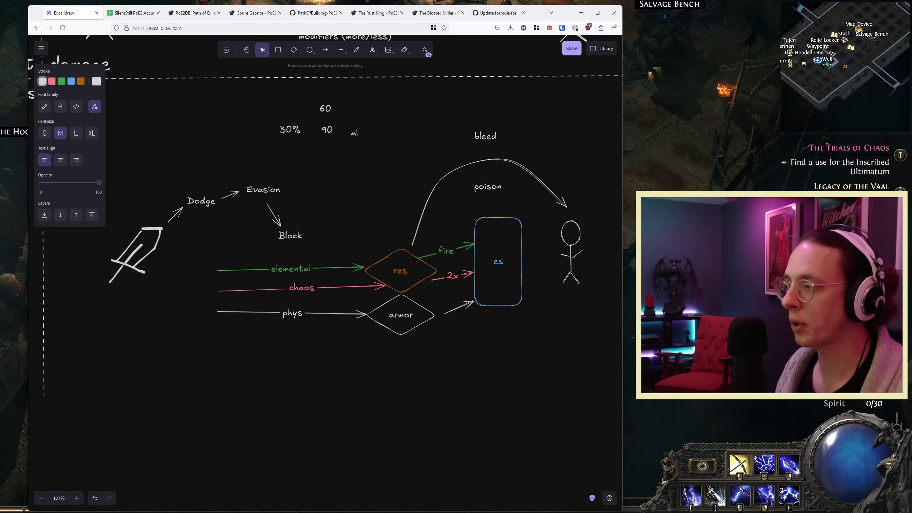
{"action": "type", "text": "ss"}
{"action": "key", "text": "Escape"}
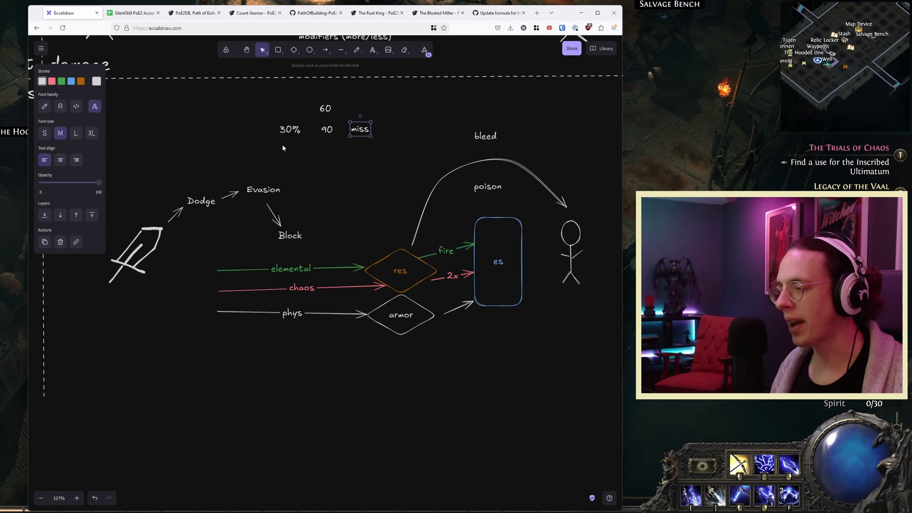
Glance at the evade chances in the spreadsheet, then duplicate the 30% label directly below the original in the Excalidraw diagram.
{"action": "left_click", "coordinate": [132, 13]}
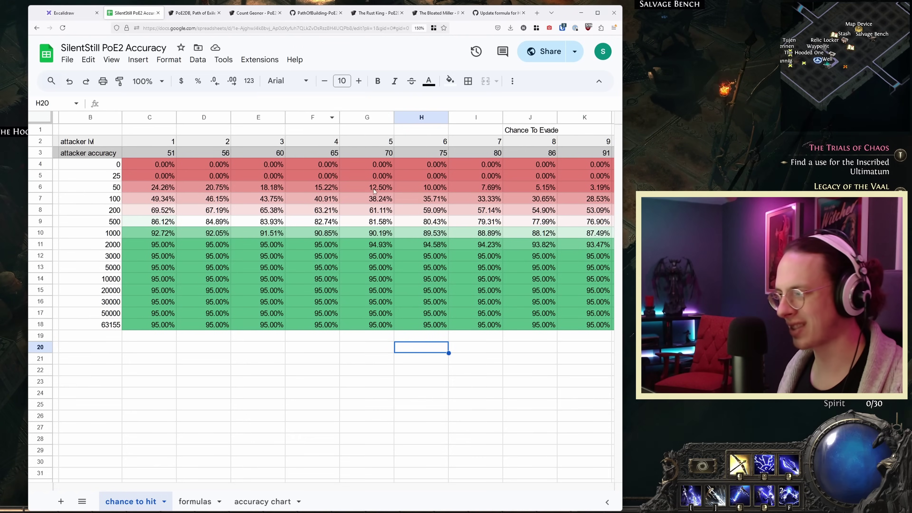
{"action": "key", "text": "ctrl+shift+Tab"}
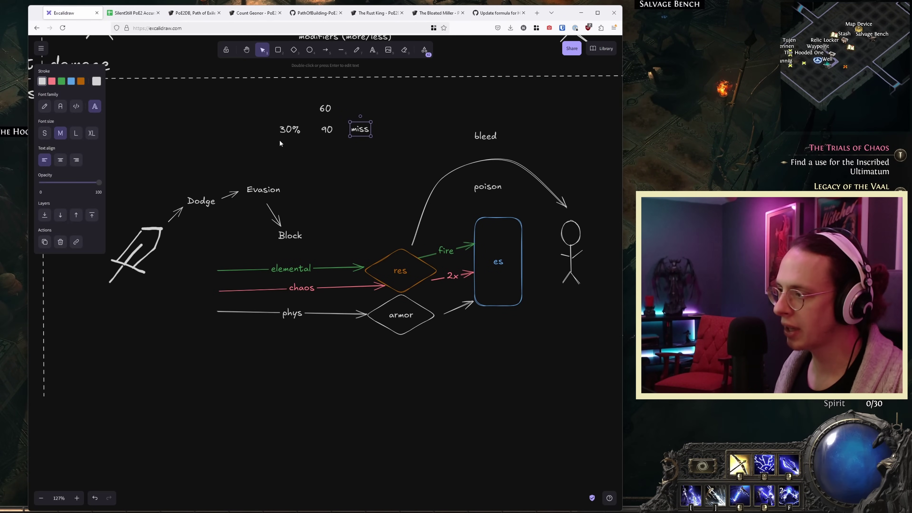
{"action": "left_click_drag", "start_coordinate": [290, 129], "coordinate": [289, 144], "text": "alt"}
{"action": "left_click", "coordinate": [359, 194]}
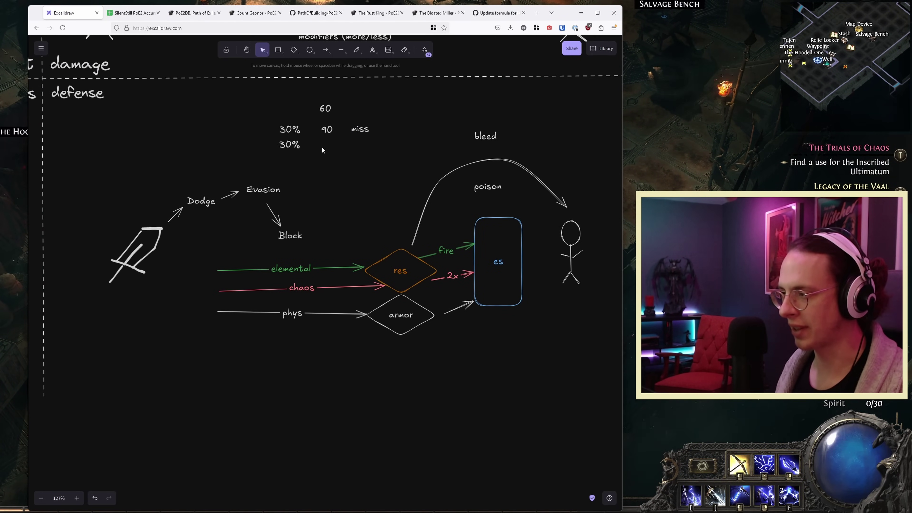
Add 120 below the 90 beside the second 30%, and label it "hit".
{"action": "double_click", "coordinate": [318, 146]}
{"action": "type", "text": "120"}
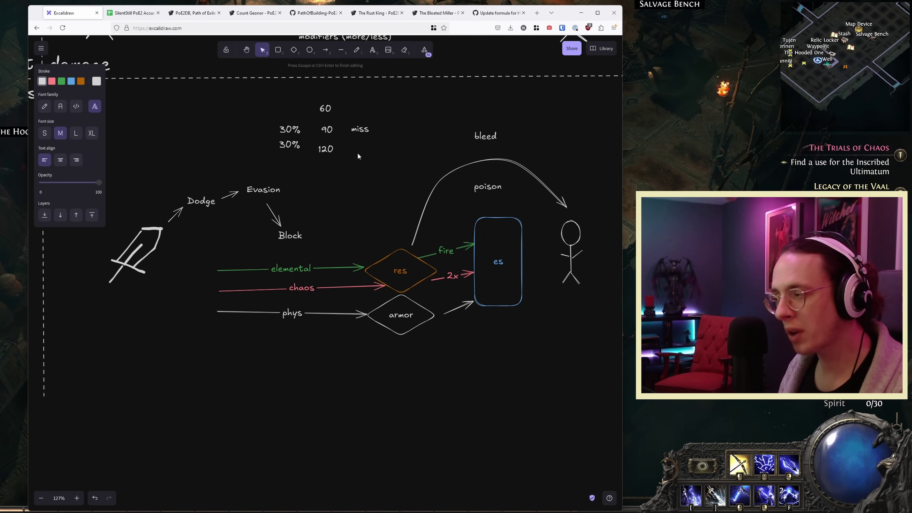
{"action": "key", "text": "Escape"}
{"action": "left_click_drag", "start_coordinate": [324, 150], "coordinate": [326, 154]}
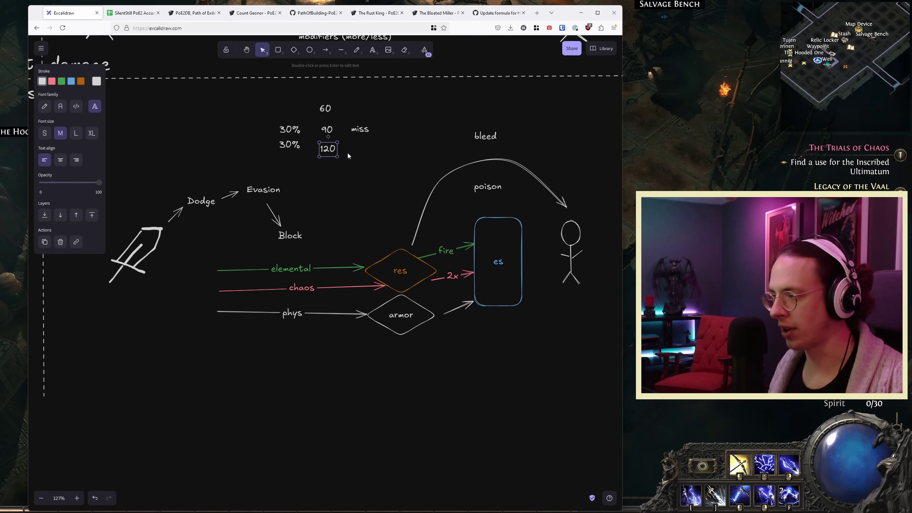
{"action": "double_click", "coordinate": [359, 151]}
{"action": "type", "text": "hit"}
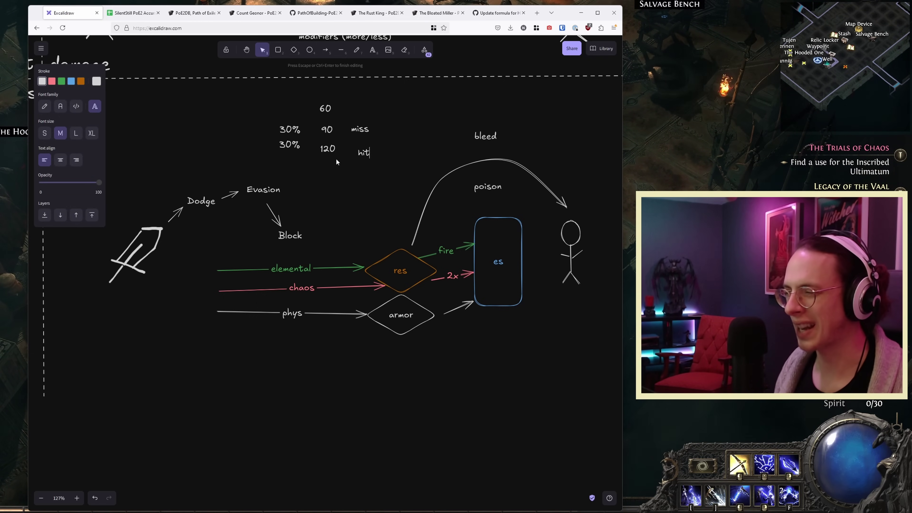
Continue the number column below 120 with the entries 20 and 50.
{"action": "double_click", "coordinate": [324, 168]}
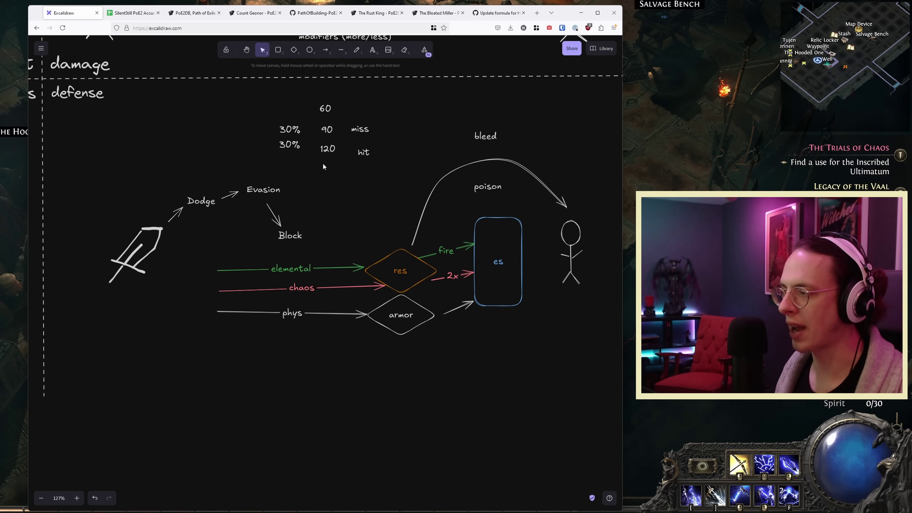
{"action": "type", "text": "20"}
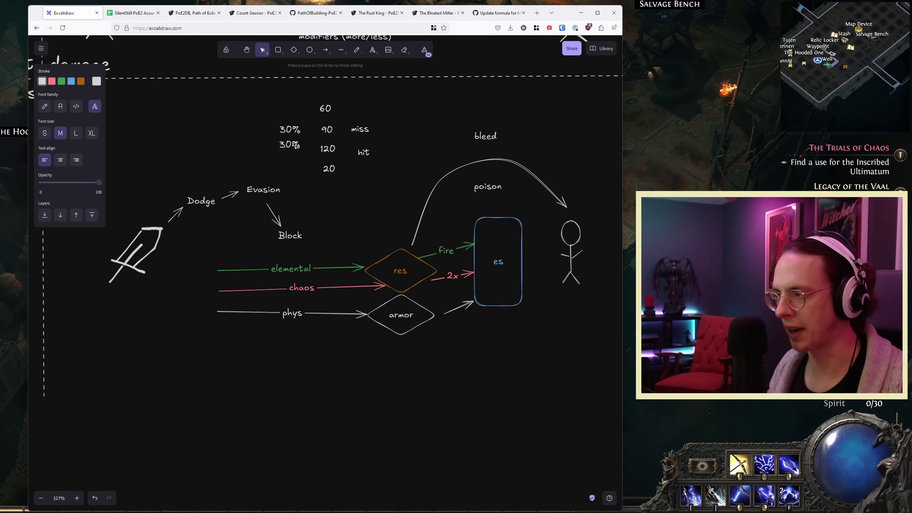
{"action": "double_click", "coordinate": [324, 179]}
{"action": "type", "text": "50"}
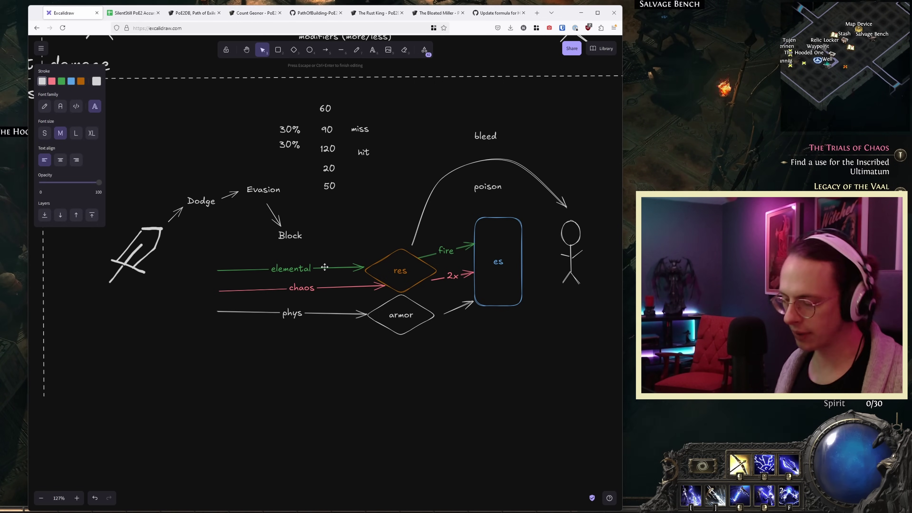
{"action": "left_click", "coordinate": [388, 231]}
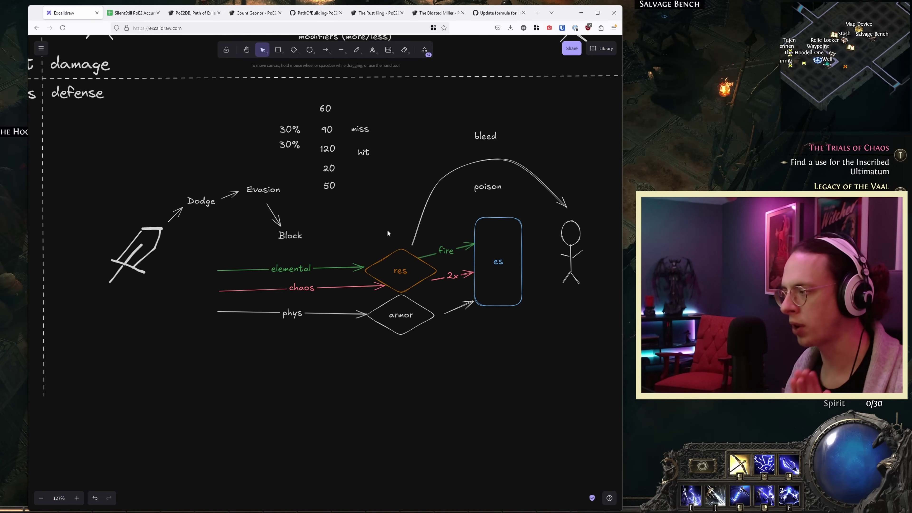